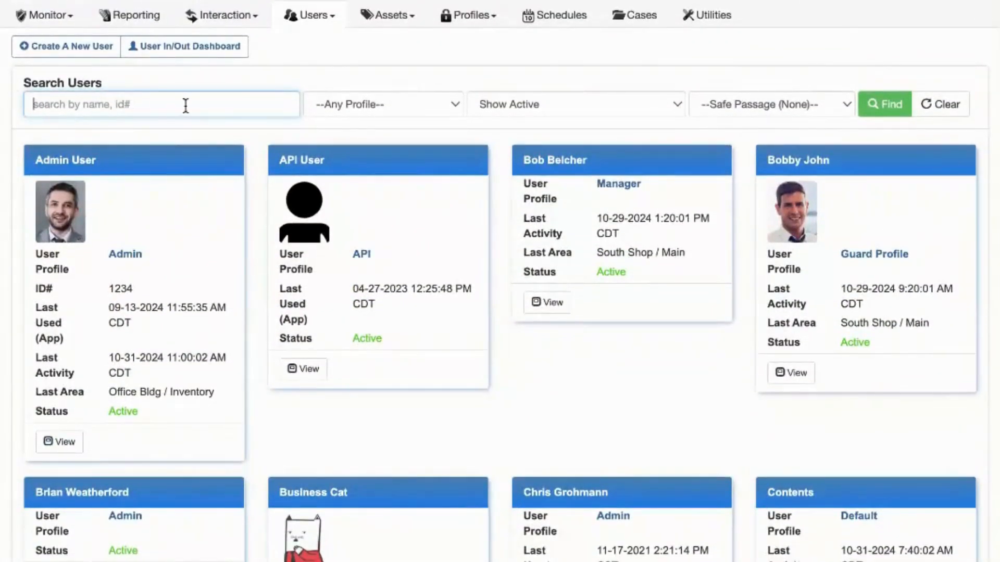
- Start a new user record, enter the user's full name, and assign the Admin user profile
left_click(69, 48)
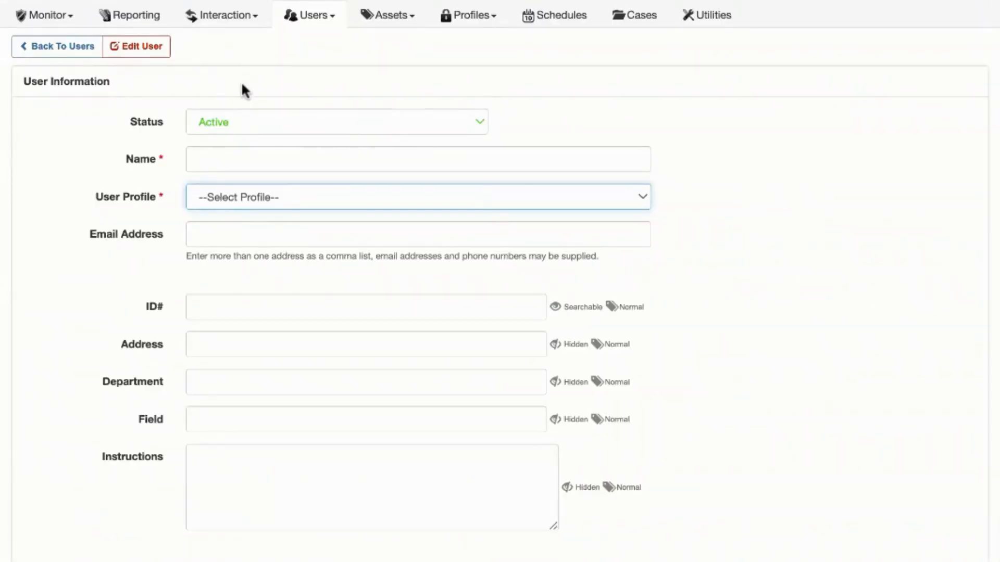
left_click(250, 163)
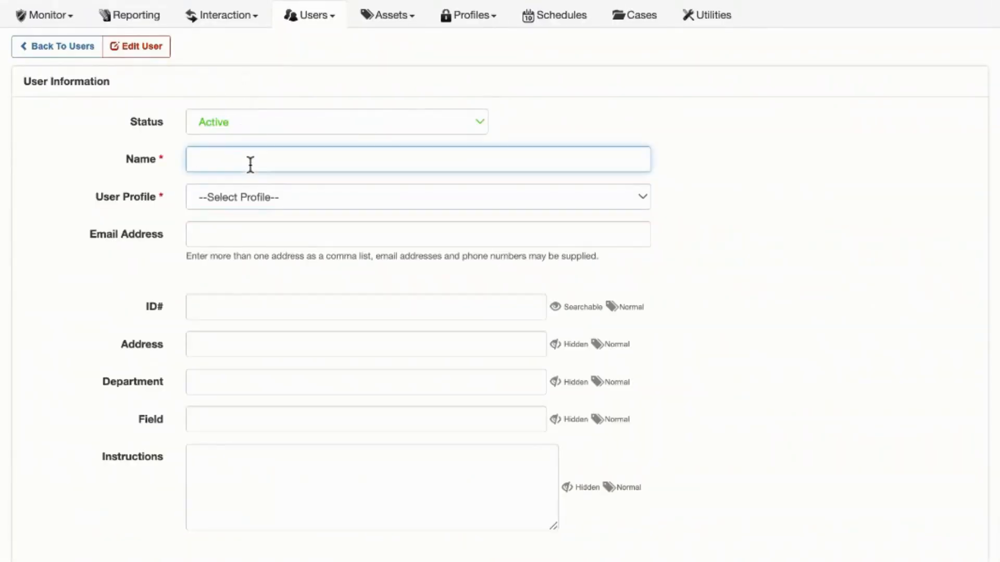
left_click(638, 200)
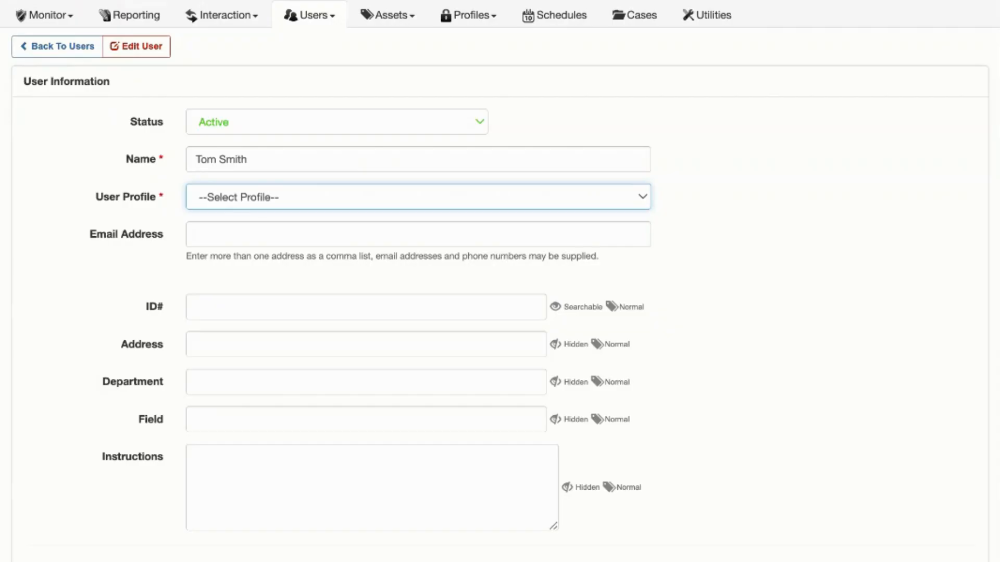
left_click(583, 208)
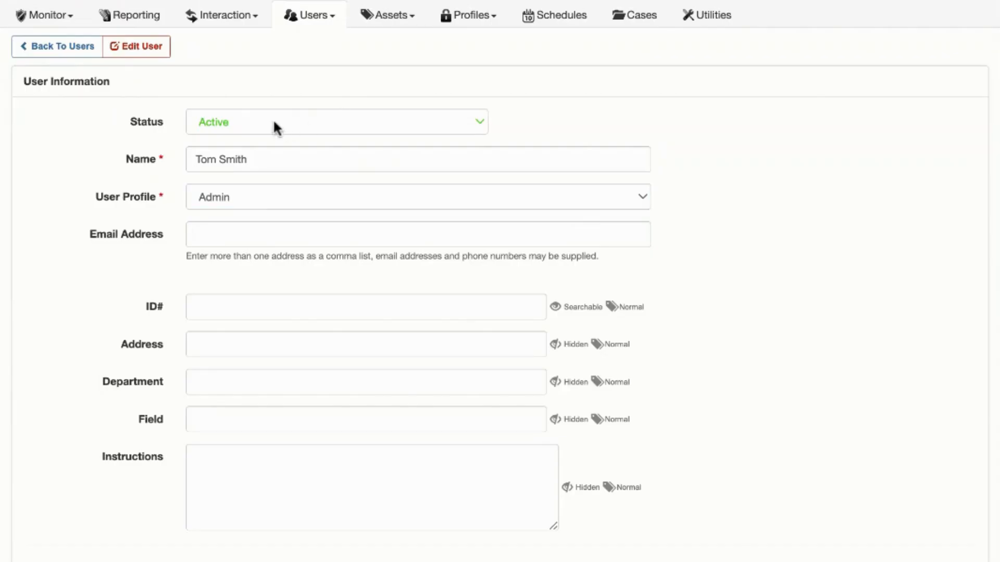
- Fill in the new user's e-mail address
left_click(207, 235)
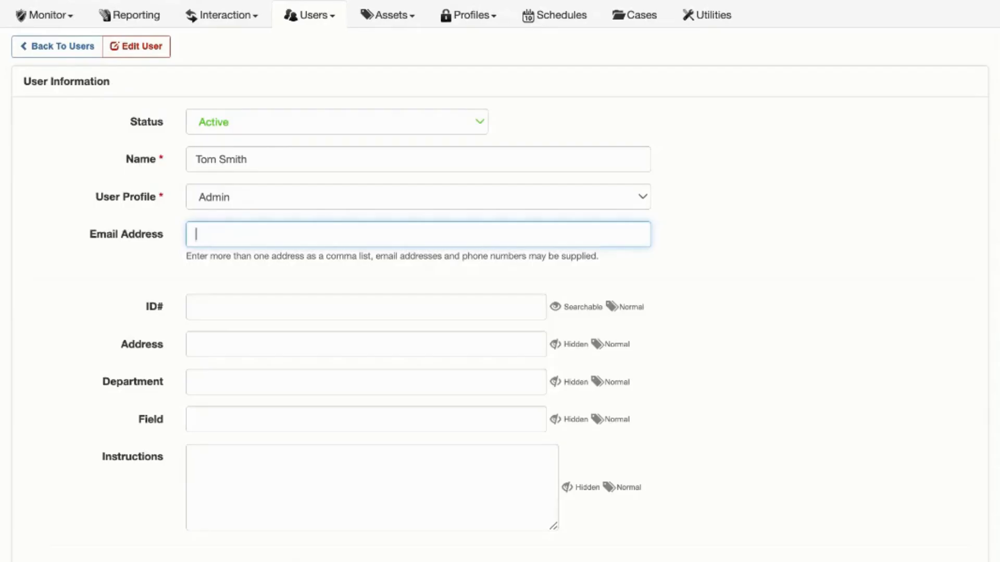
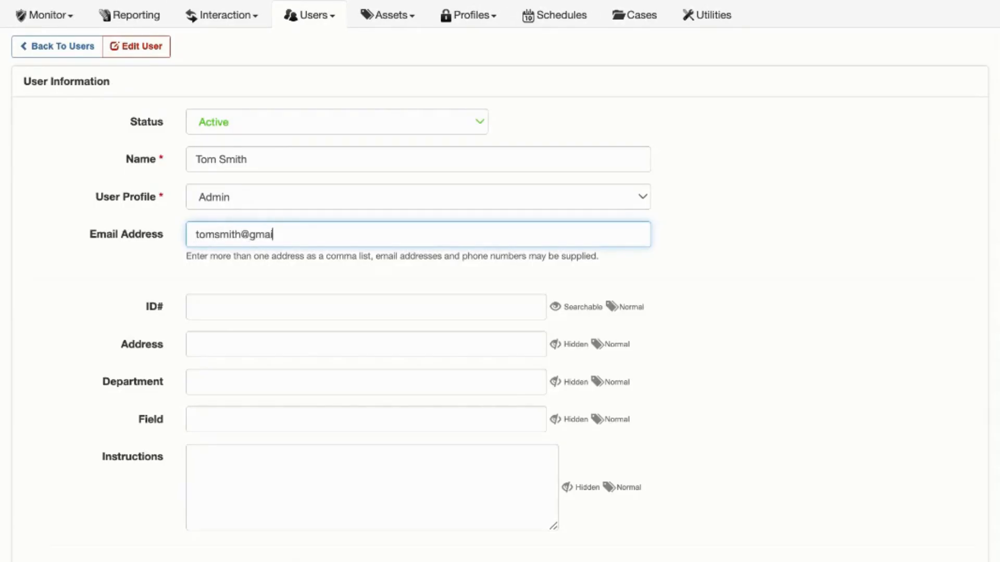
- In the application login settings, enter the user's login name and enable sending login instructions with a randomly generated password
scroll(163, 376, "down", 1)
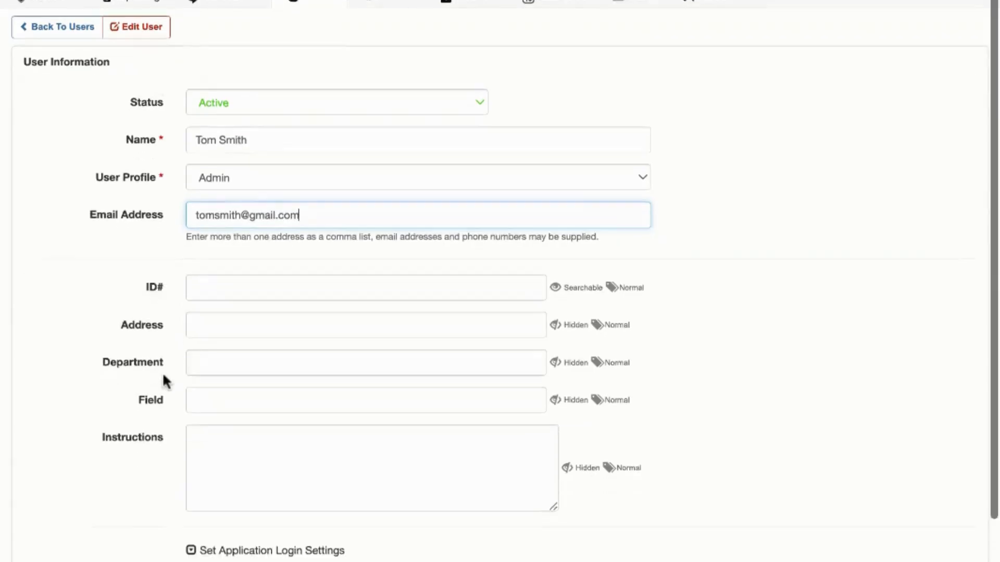
scroll(163, 377, "down", 2)
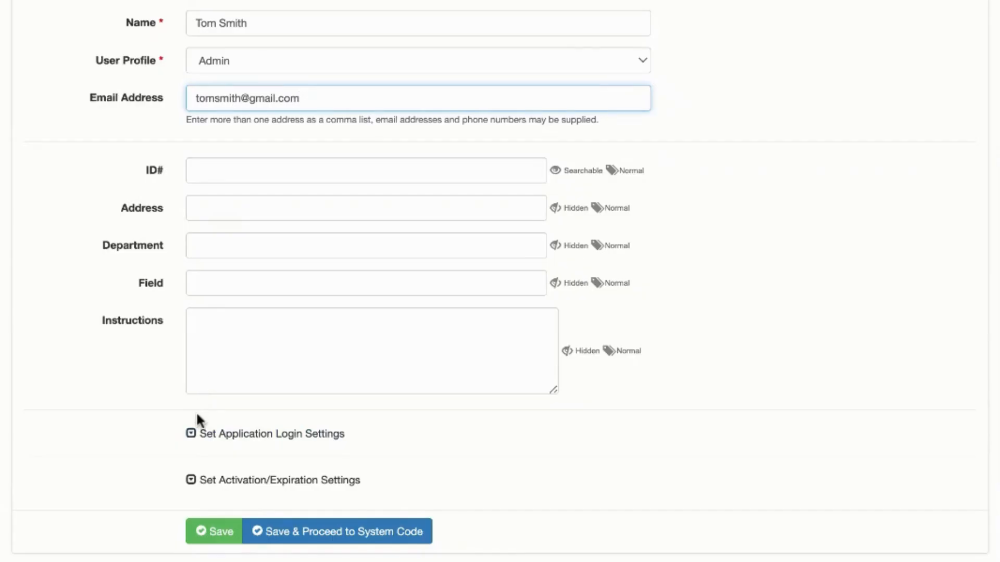
left_click(191, 433)
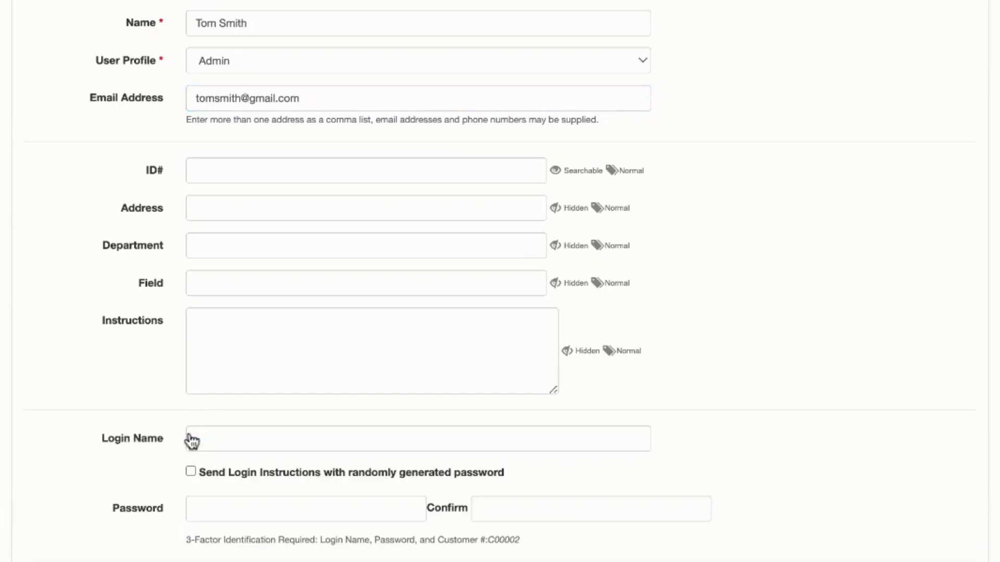
scroll(191, 442, "down", 3)
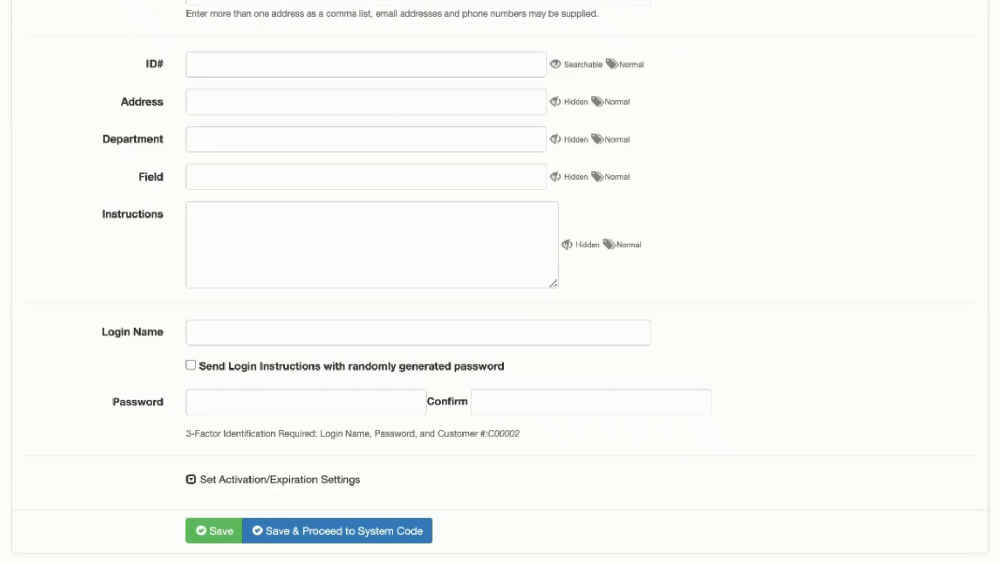
left_click(216, 338)
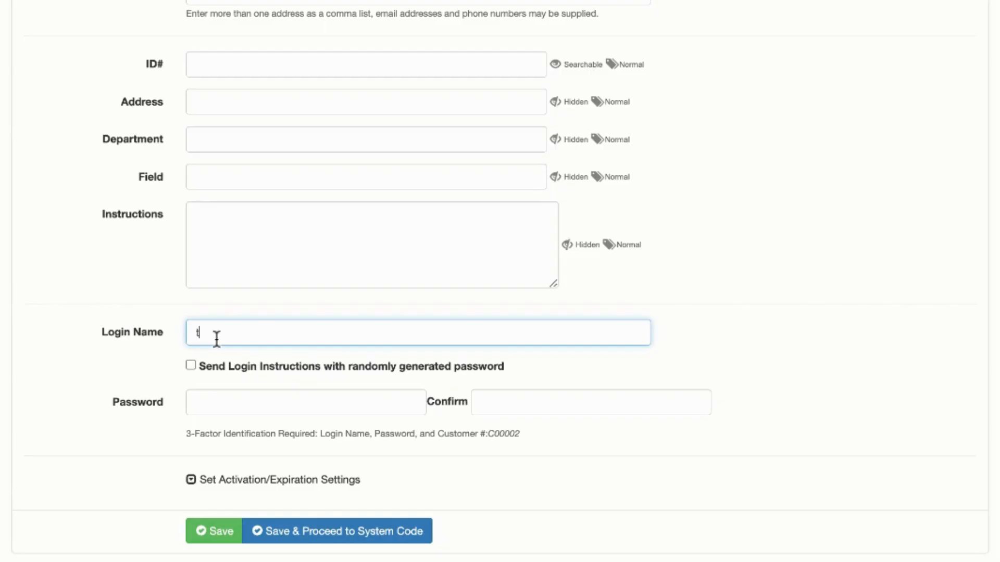
left_click(191, 366)
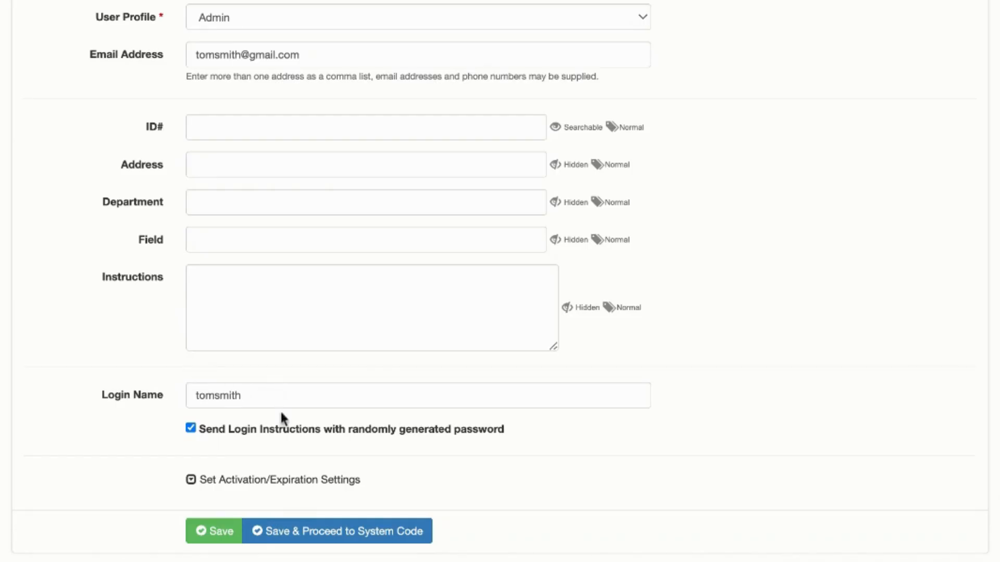
- Show the activation and expiration settings, leave both dates empty, and save the user while proceeding to the system code
left_click(258, 482)
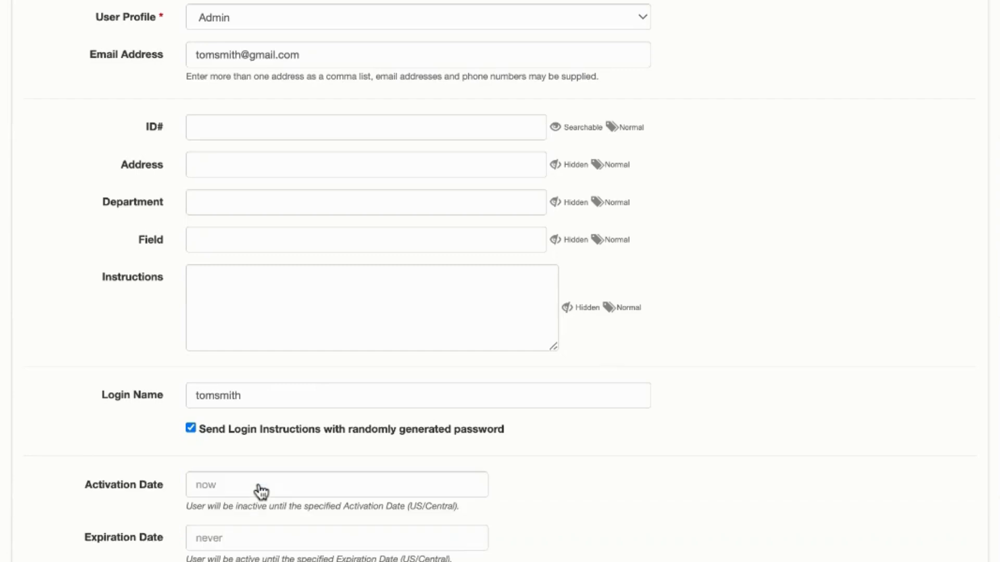
scroll(260, 491, "down", 2)
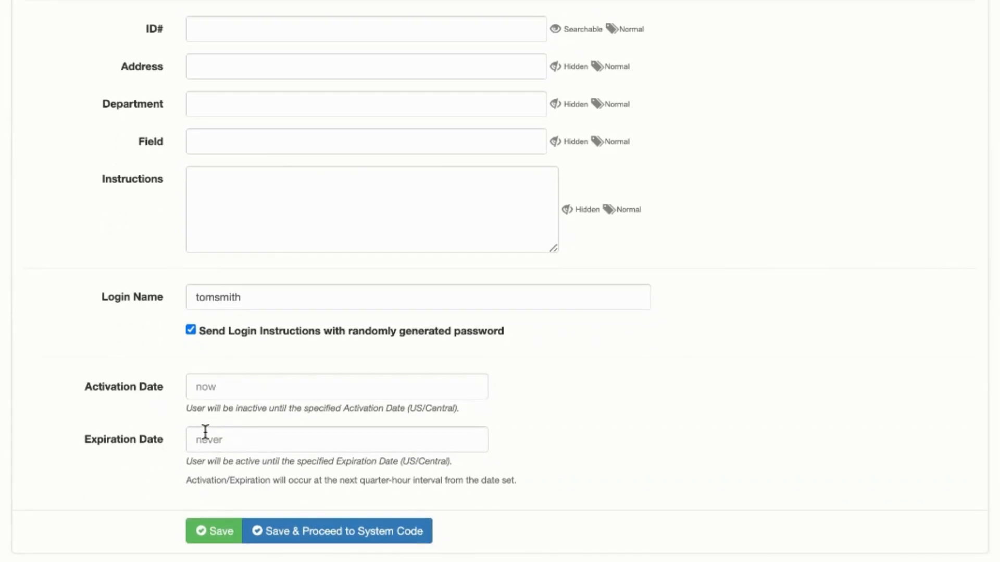
left_click(316, 535)
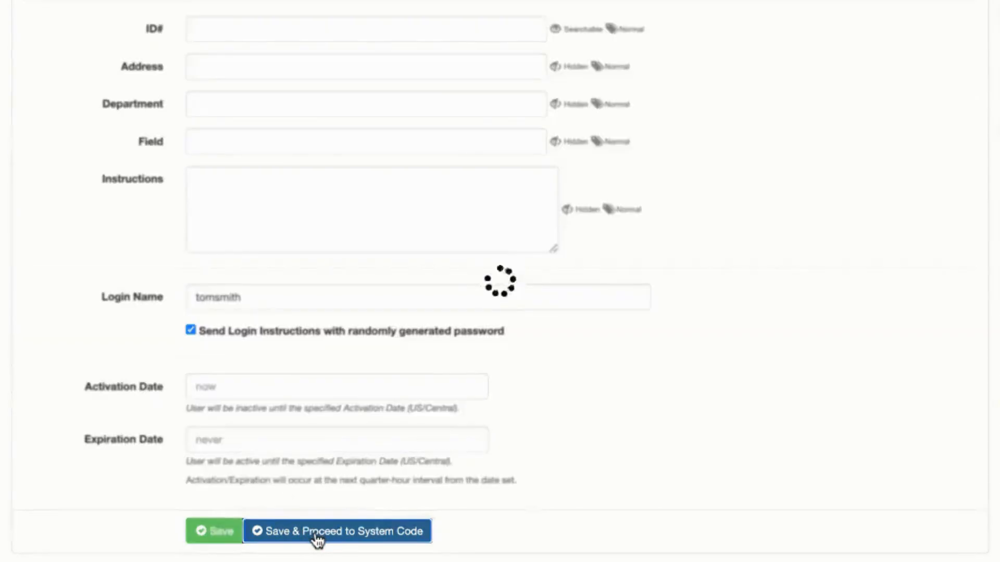
- Create the user's system code from the Office & Plant template, enter and check the keypad code, and save it
left_click(681, 216)
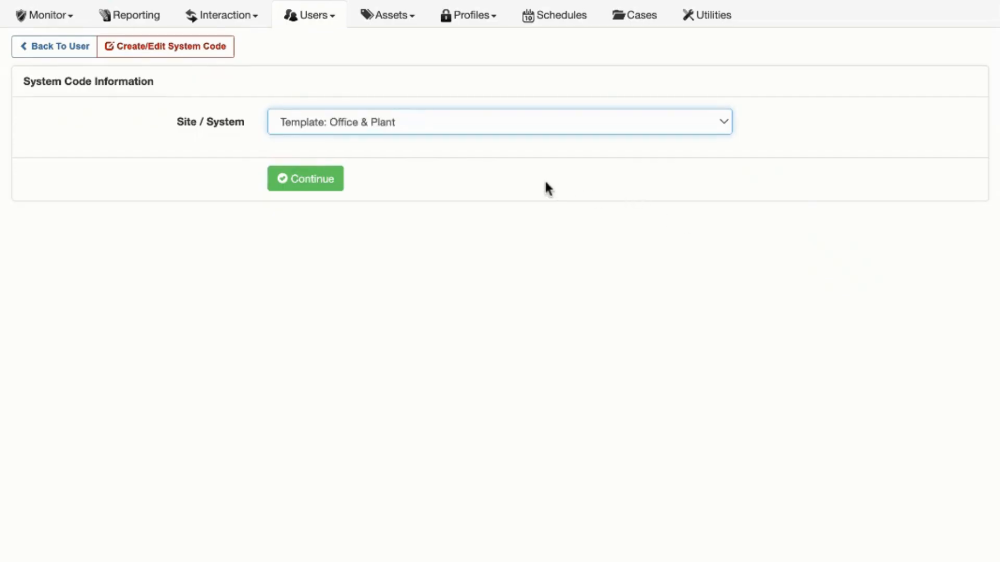
left_click(336, 190)
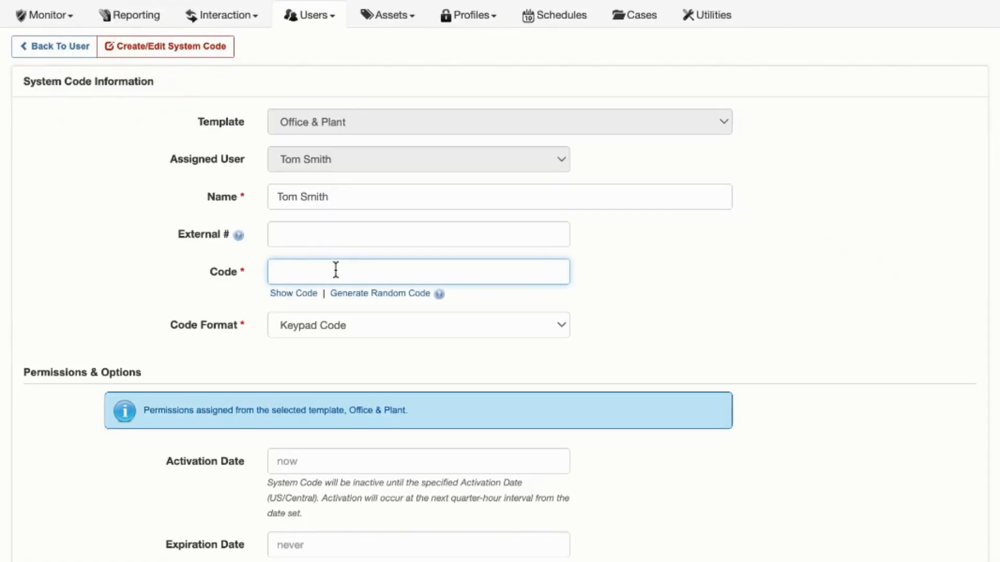
type("12345")
left_click(298, 295)
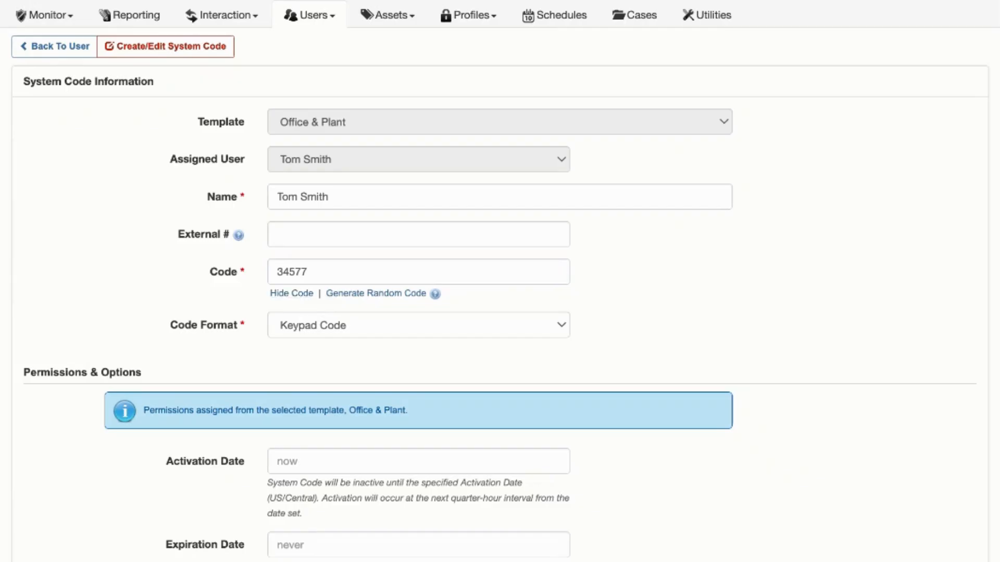
left_click(292, 294)
scroll(309, 436, "down", 2)
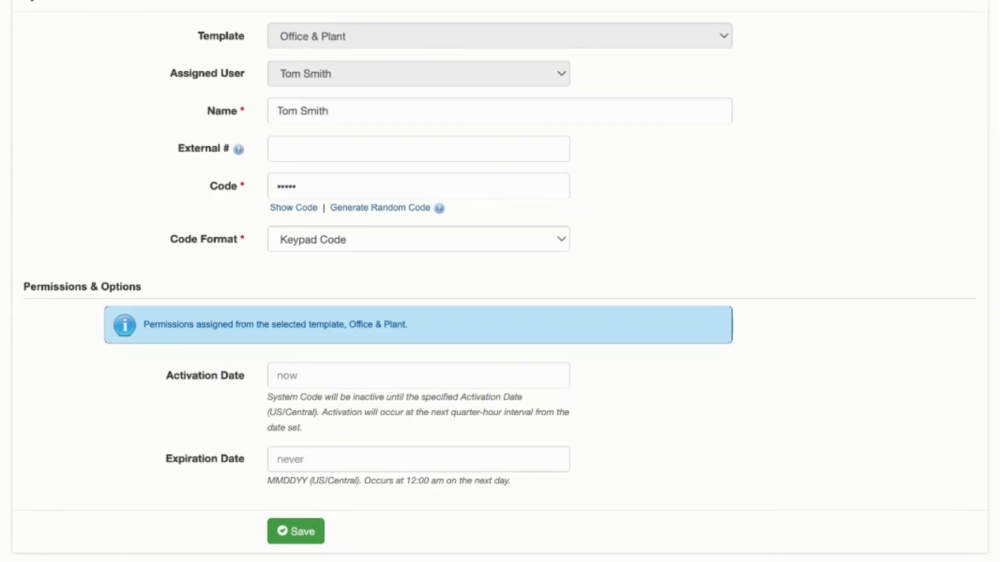
left_click(296, 532)
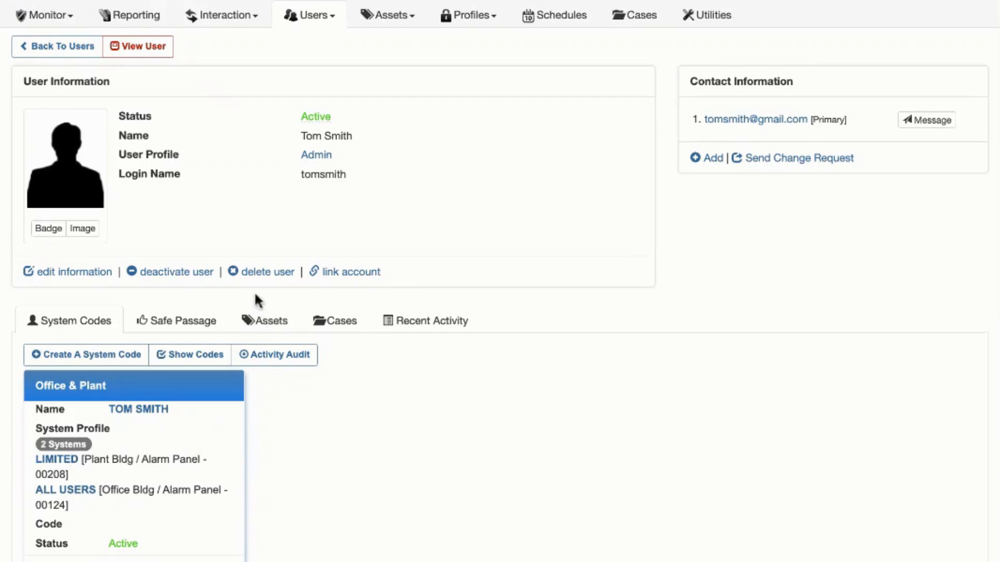
- Deactivate the new user along with their system codes, and reactivate the same user
left_click(180, 273)
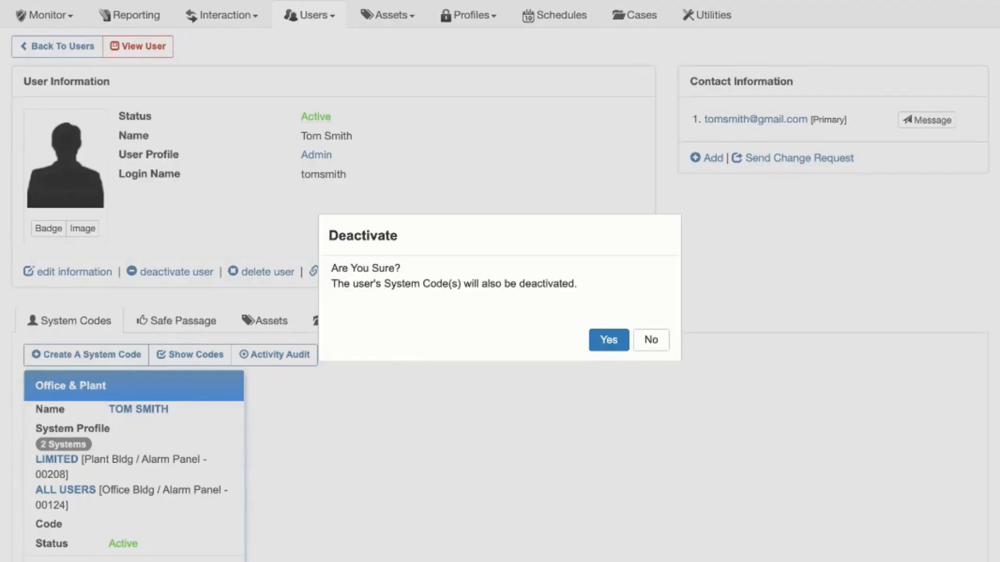
left_click(609, 340)
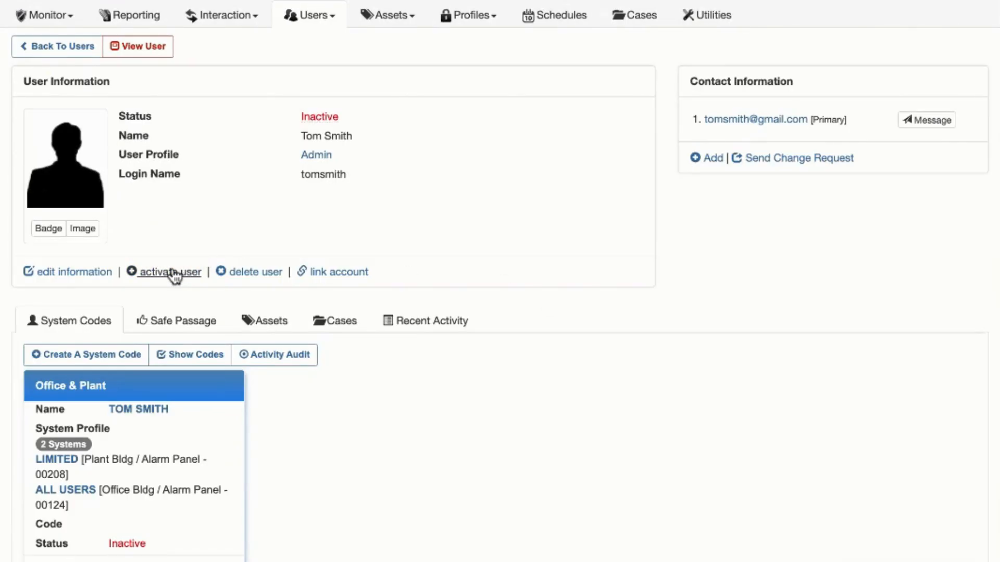
left_click(172, 276)
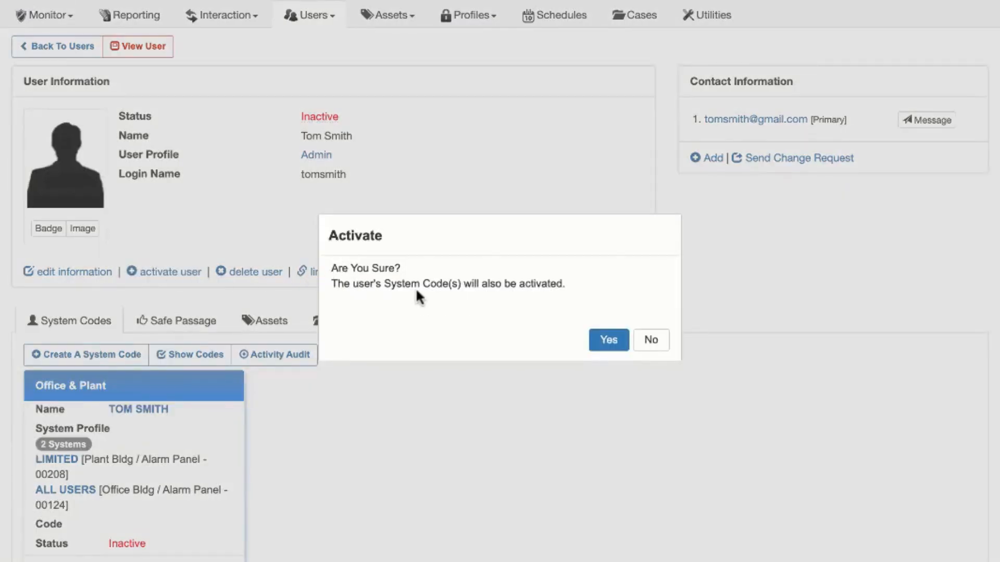
left_click(610, 344)
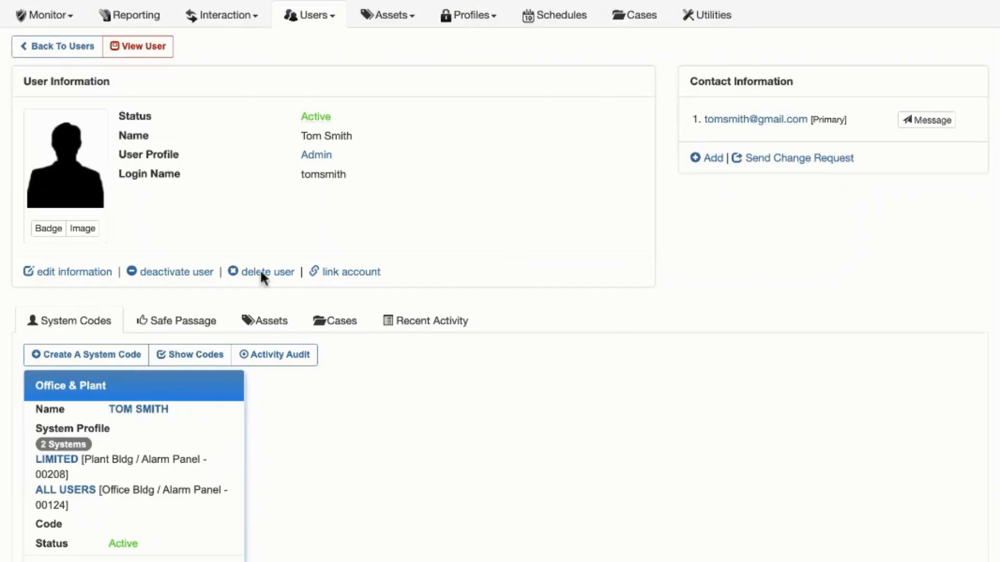
- Delete the new user together with their system codes
left_click(282, 273)
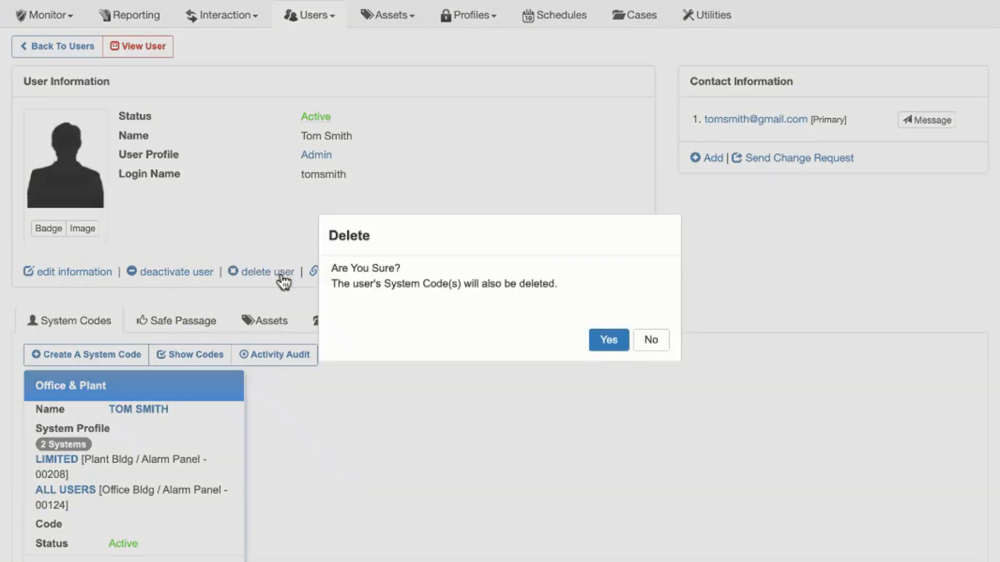
left_click(609, 341)
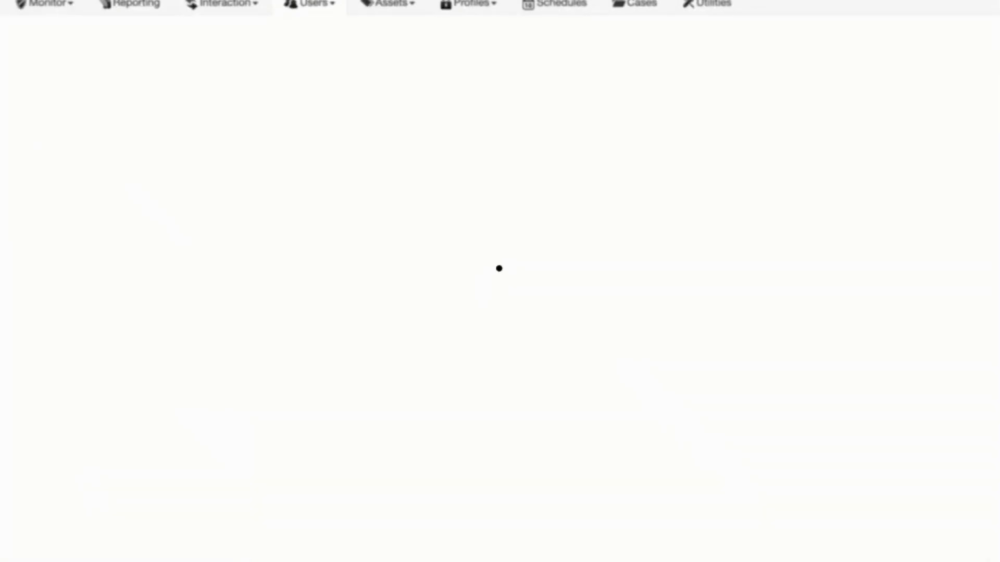